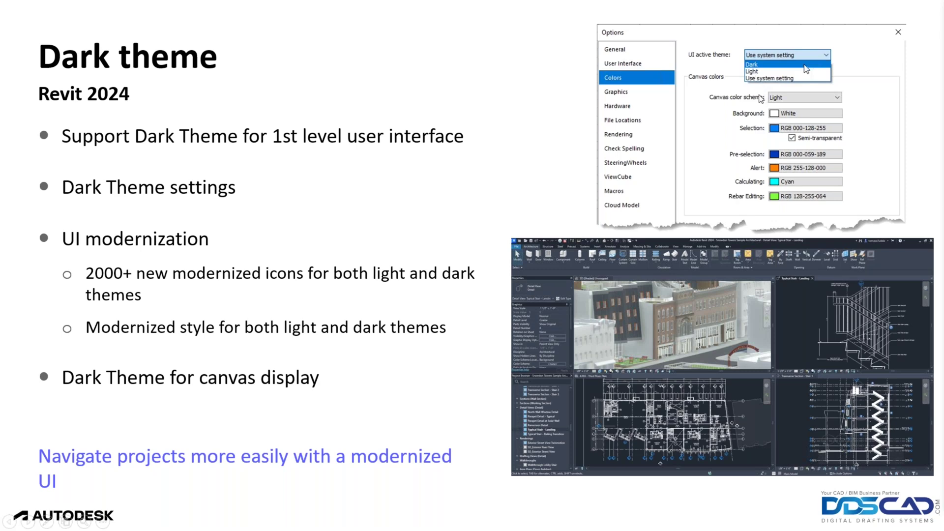
- Switch from the PowerPoint Dark theme slide to the Revit 2024 Home screen
key("alt+Tab")
key("alt+Tab")
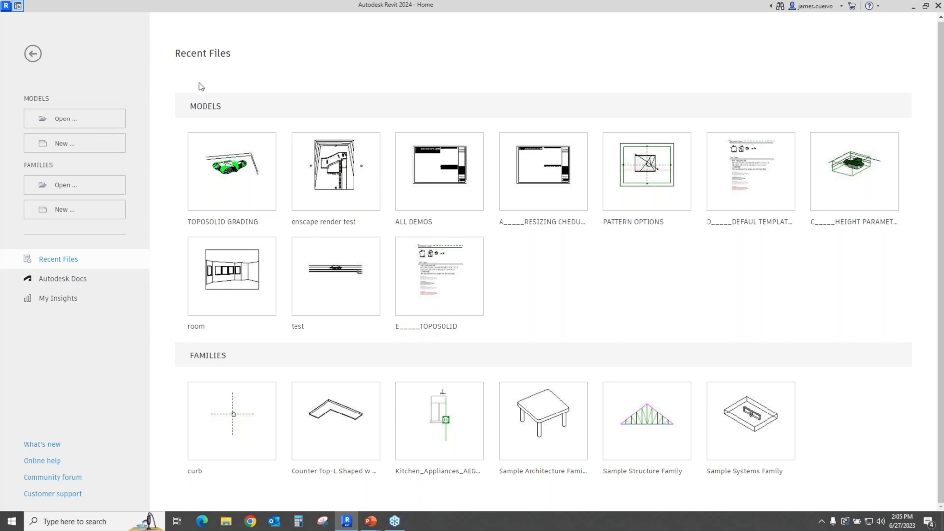
- Look over the My Insights usage page, then close Home to an empty workspace
left_click(59, 299)
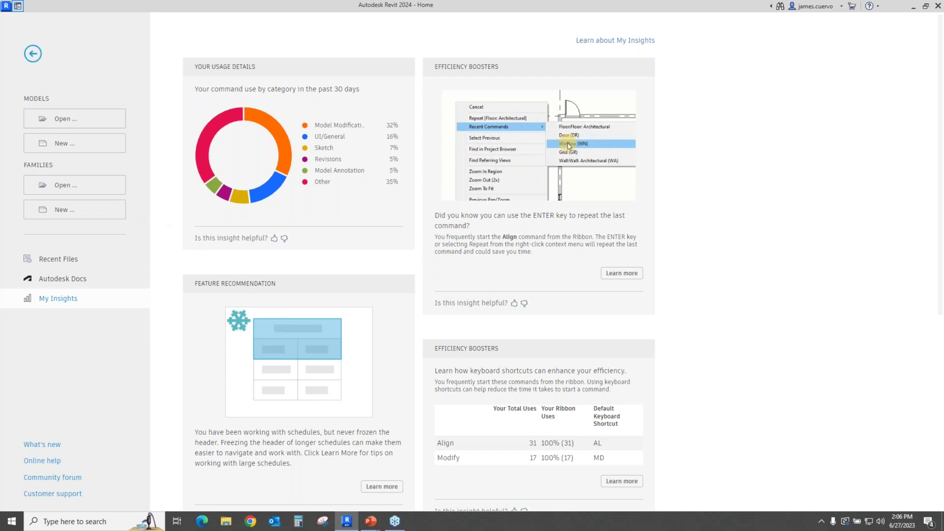
left_click(17, 7)
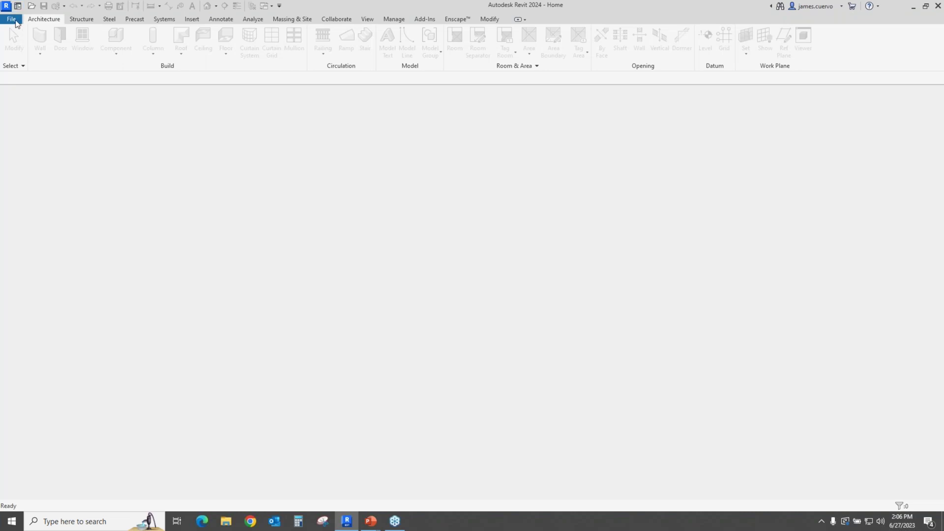
- In Options > Colors, set the Canvas color scheme to Light and apply
left_click(12, 19)
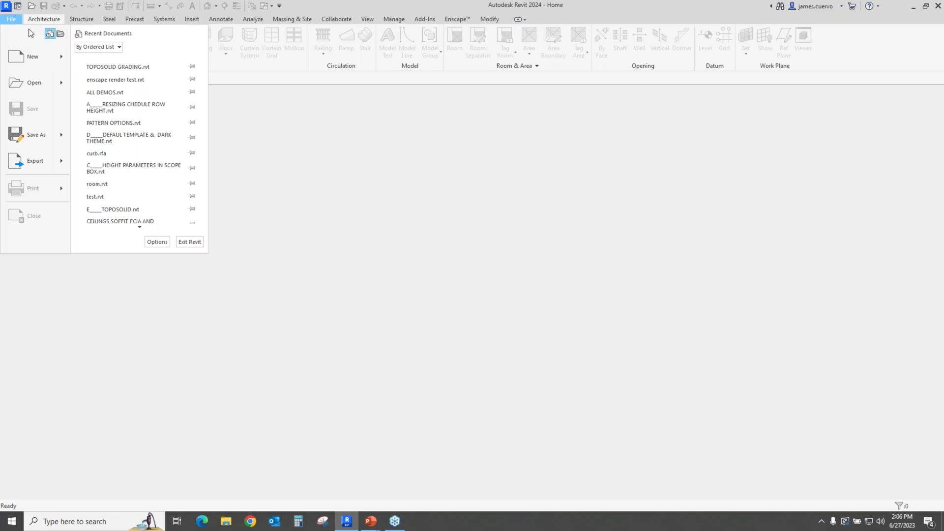
scroll(146, 231, "down", 1)
left_click(156, 242)
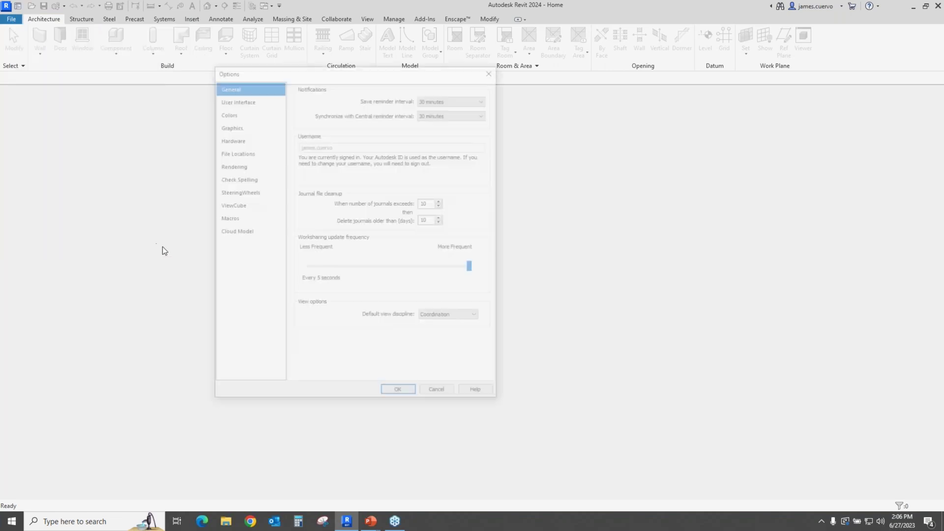
left_click(225, 114)
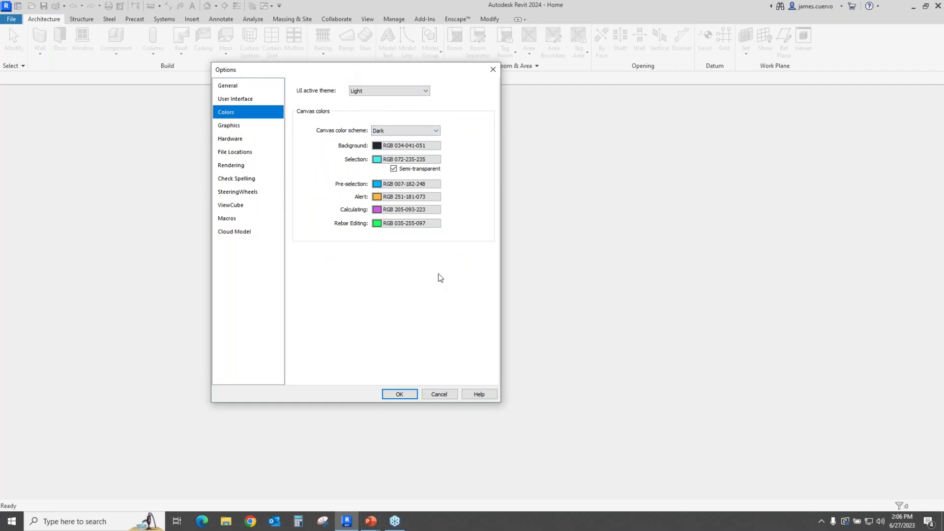
left_click(390, 131)
left_click(386, 145)
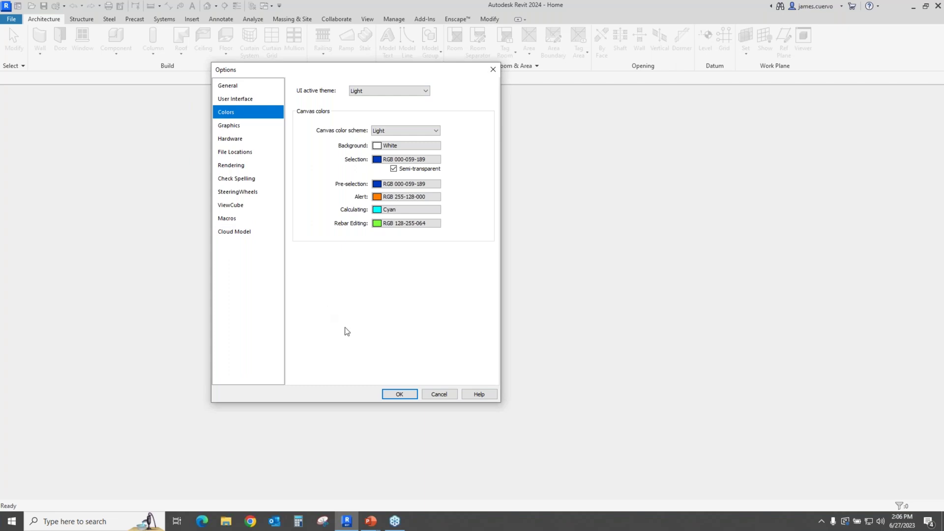
left_click(400, 394)
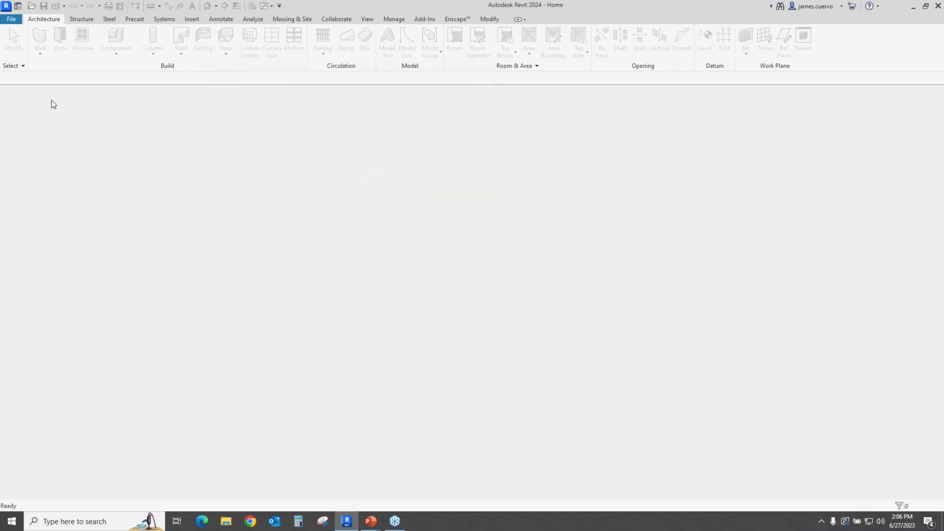
- Open ALL DEMOS.rvt from the Home screen's Recent Files thumbnails
left_click(10, 21)
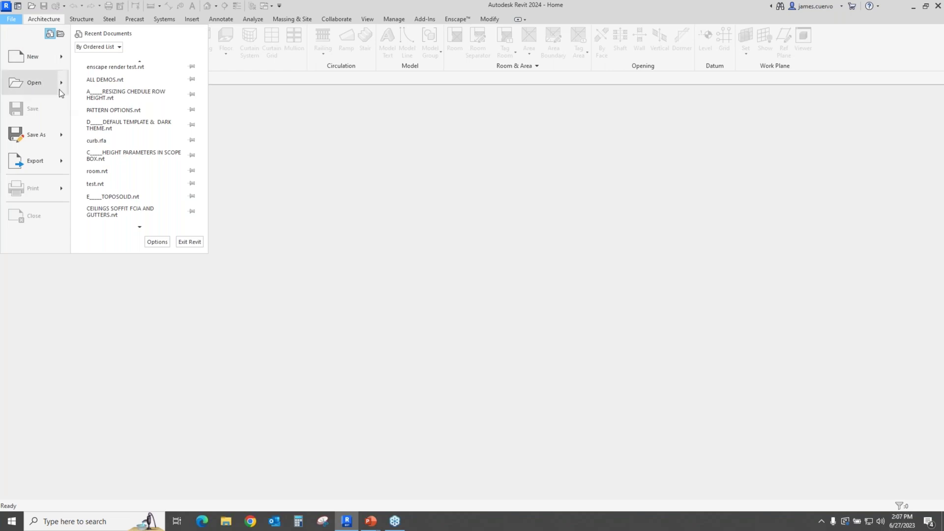
left_click(23, 6)
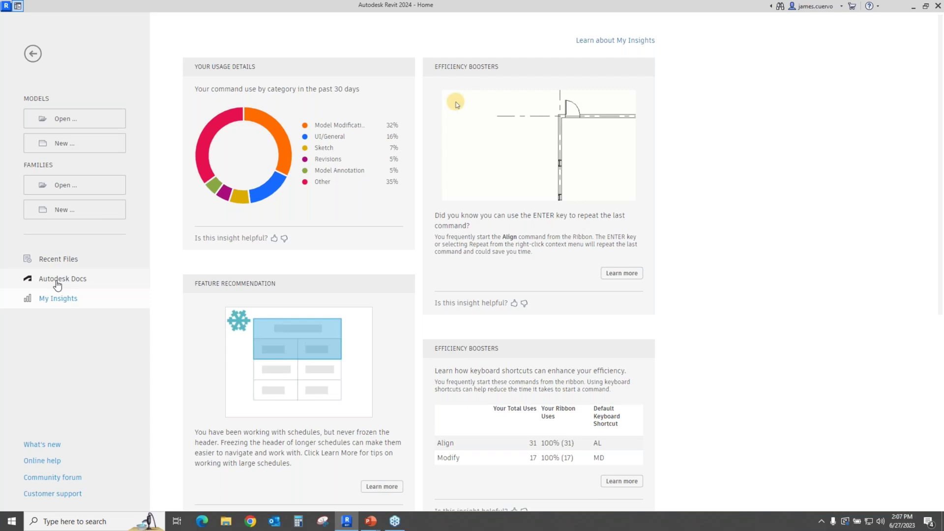
left_click(55, 261)
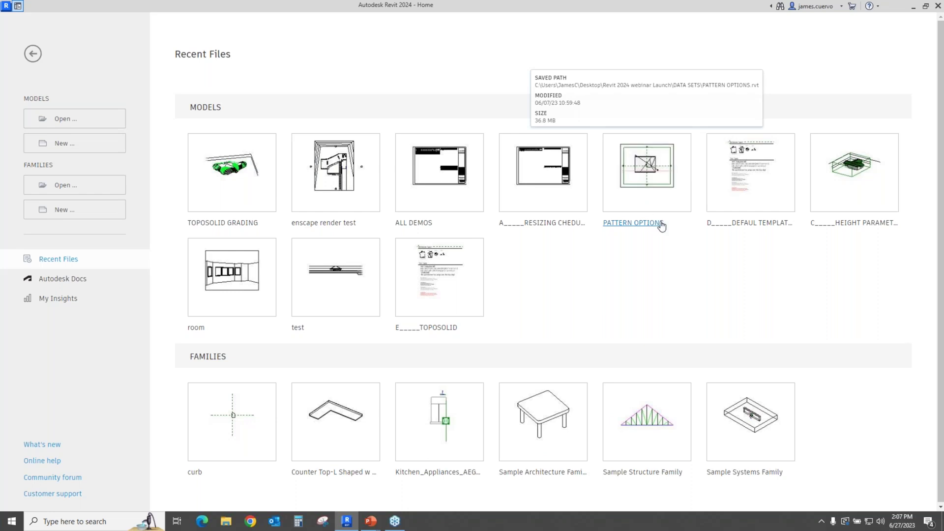
left_click(452, 198)
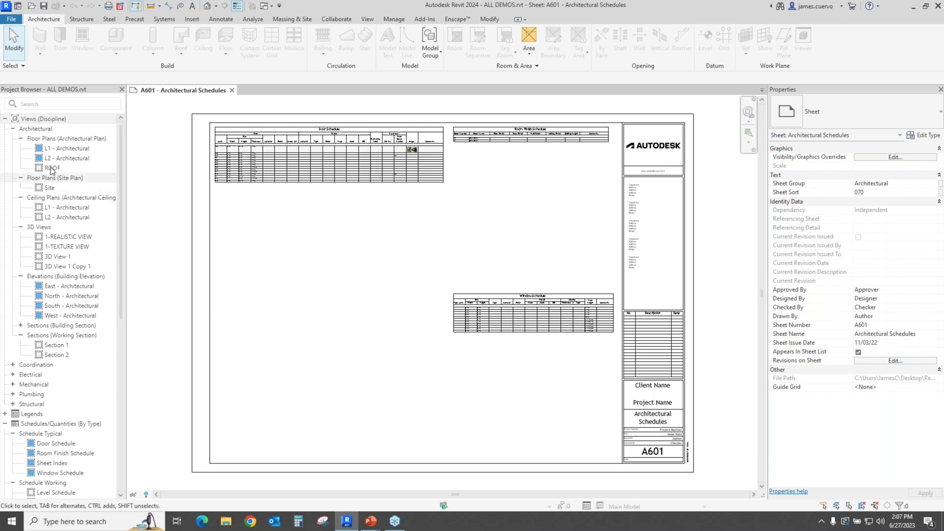
- Open Floor Plans > L1 - Architectural from the Project Browser
left_click(52, 149)
double_click(51, 149)
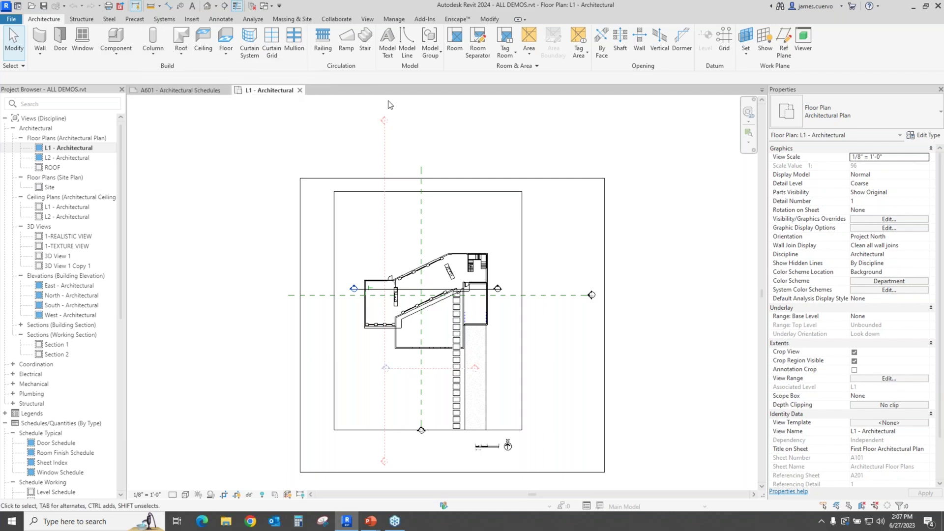
- In Options > Colors, set the UI active theme to Dark and apply
left_click(10, 19)
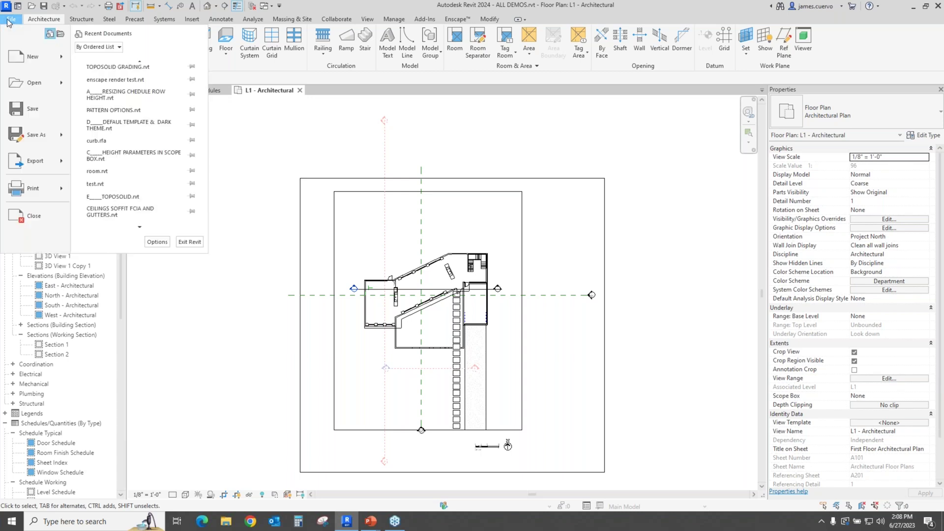
left_click(157, 242)
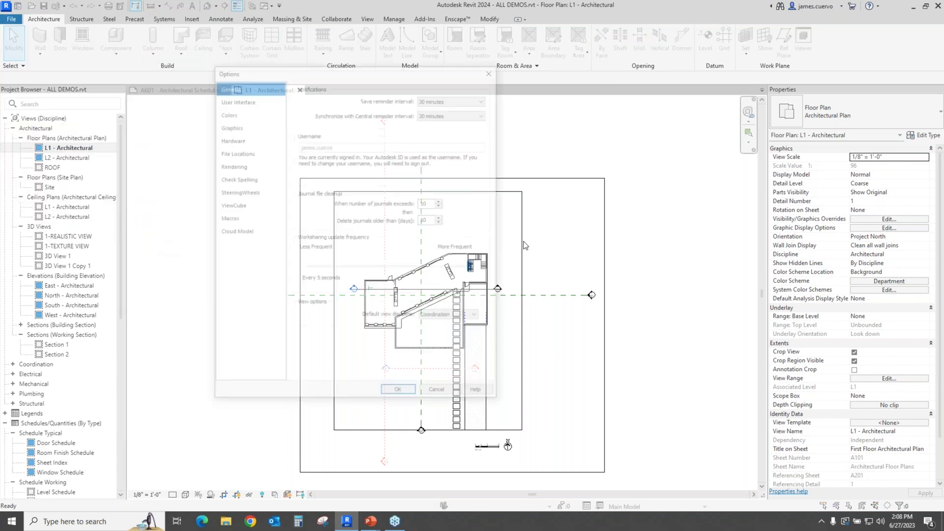
left_click(231, 112)
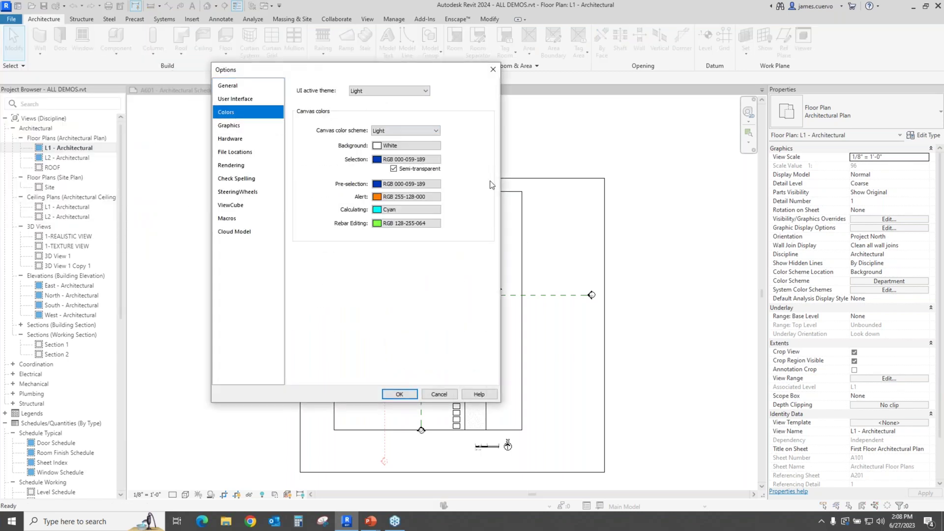
left_click(400, 88)
left_click(357, 102)
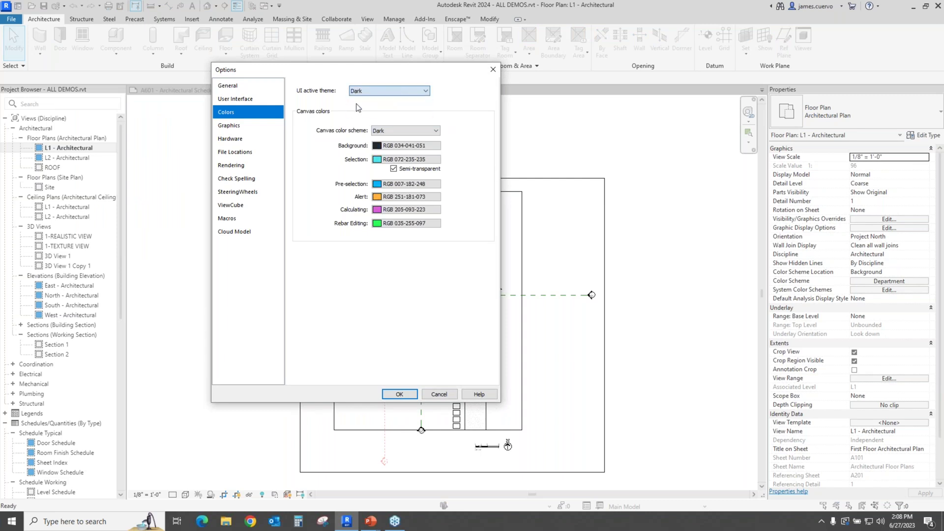
left_click(400, 394)
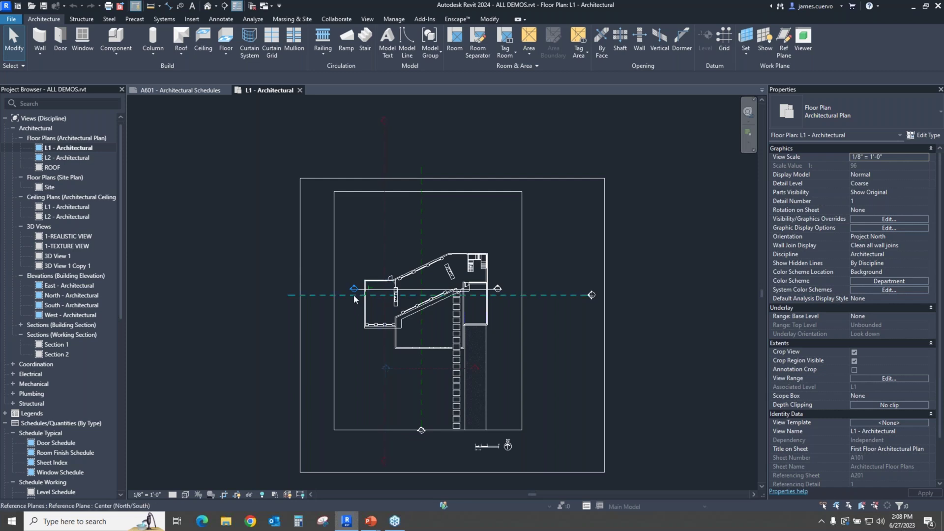
left_click(385, 240)
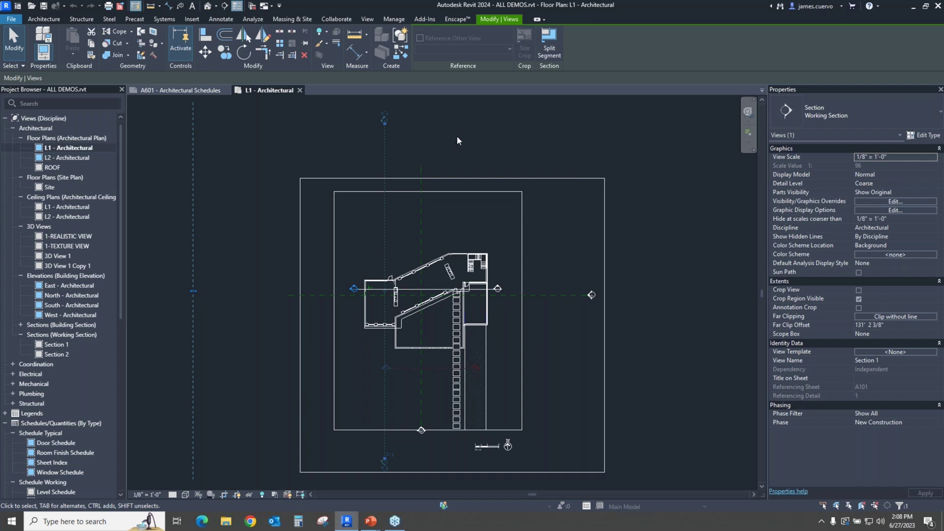
key("Escape")
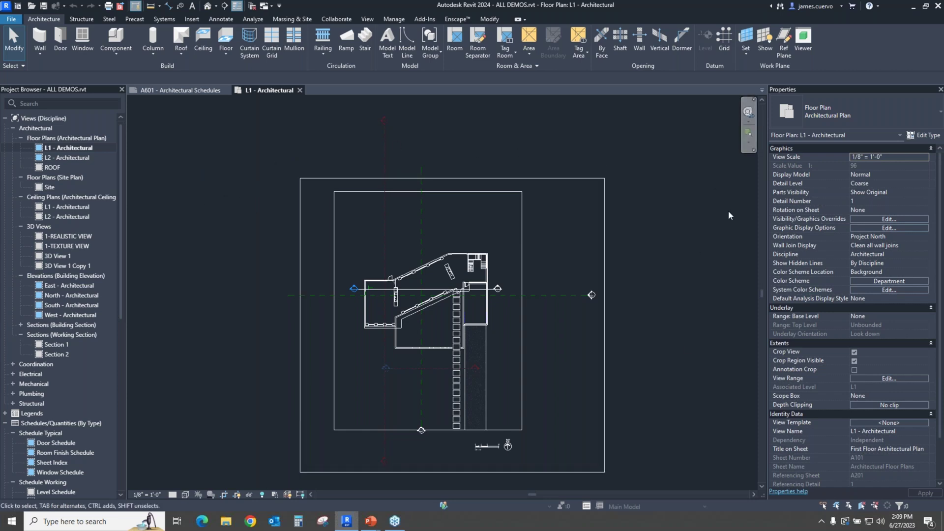
- In Options > Colors, inspect the canvas background colour, then set the Canvas color scheme to Light
left_click(10, 20)
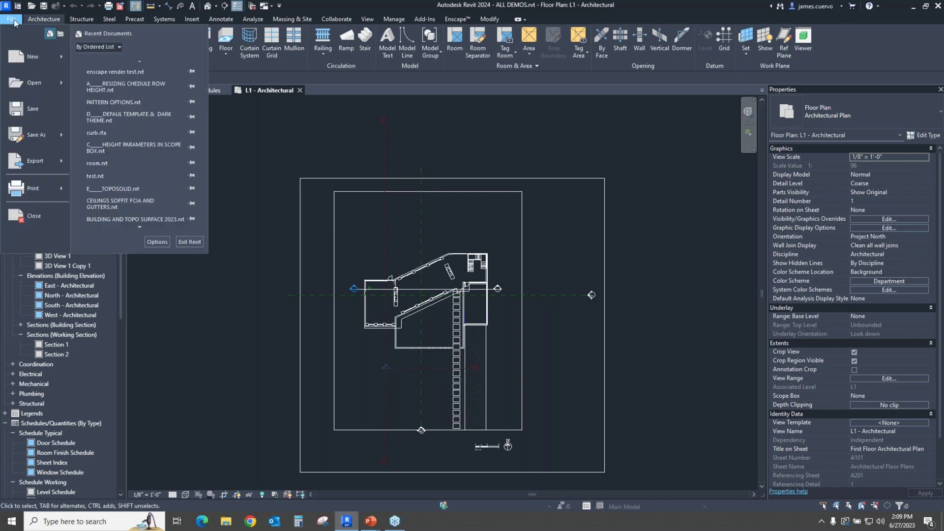
left_click(152, 241)
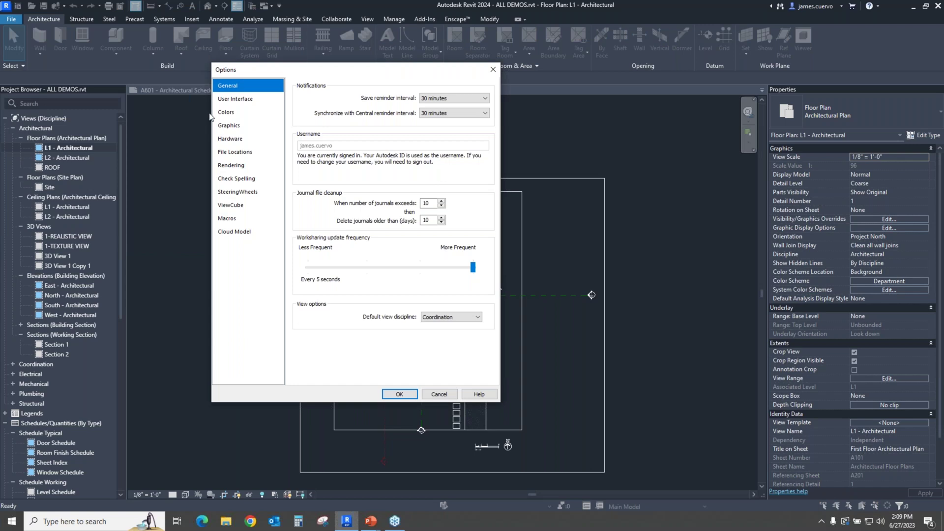
left_click(227, 114)
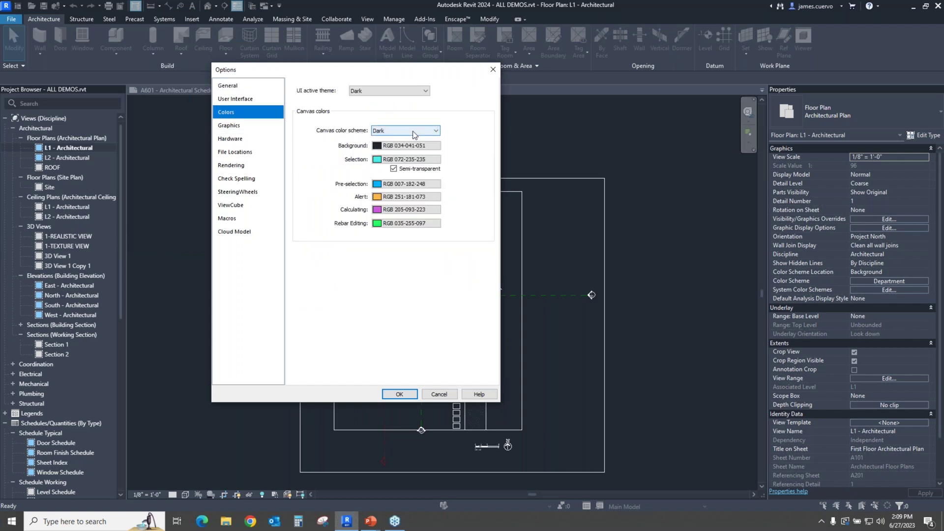
left_click(395, 145)
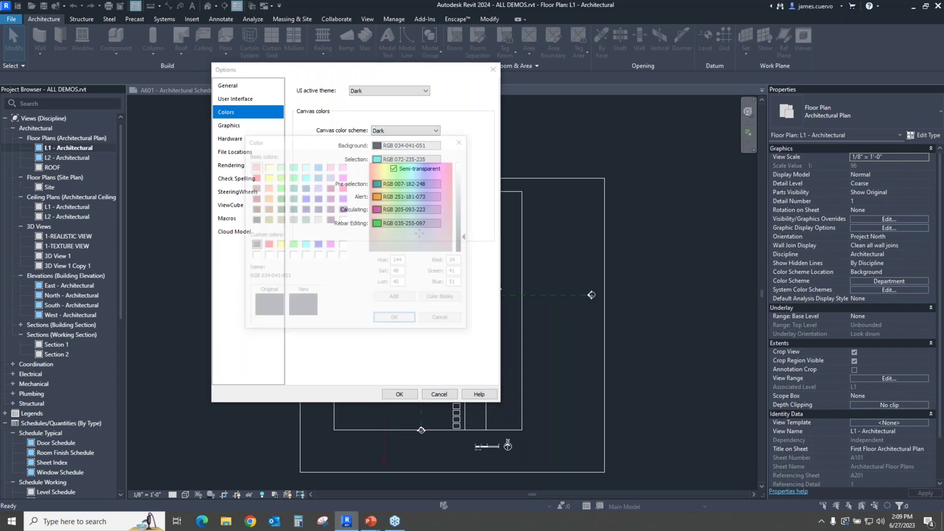
left_click(443, 320)
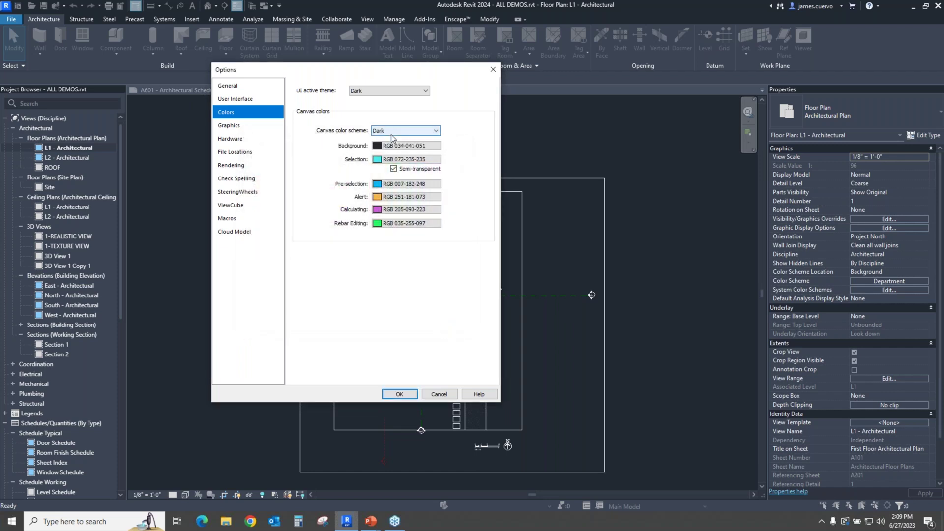
left_click(390, 132)
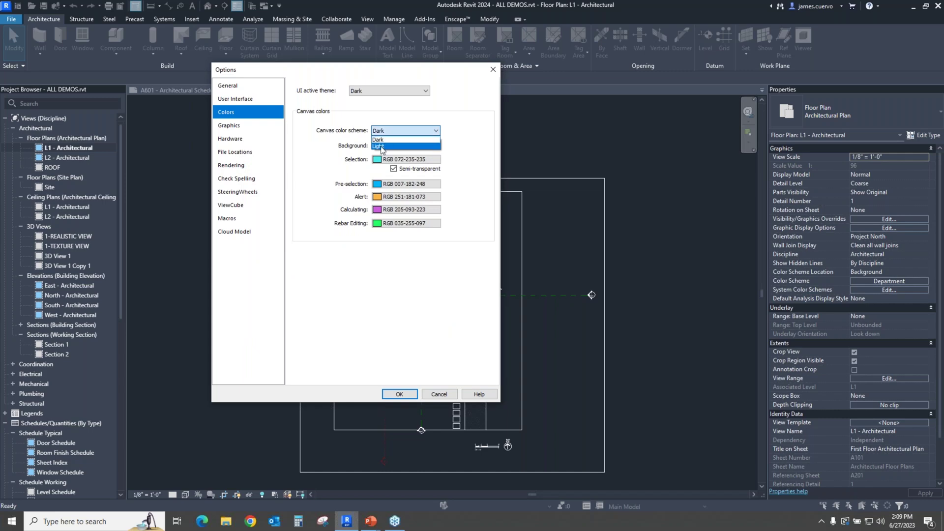
left_click(386, 148)
left_click(400, 394)
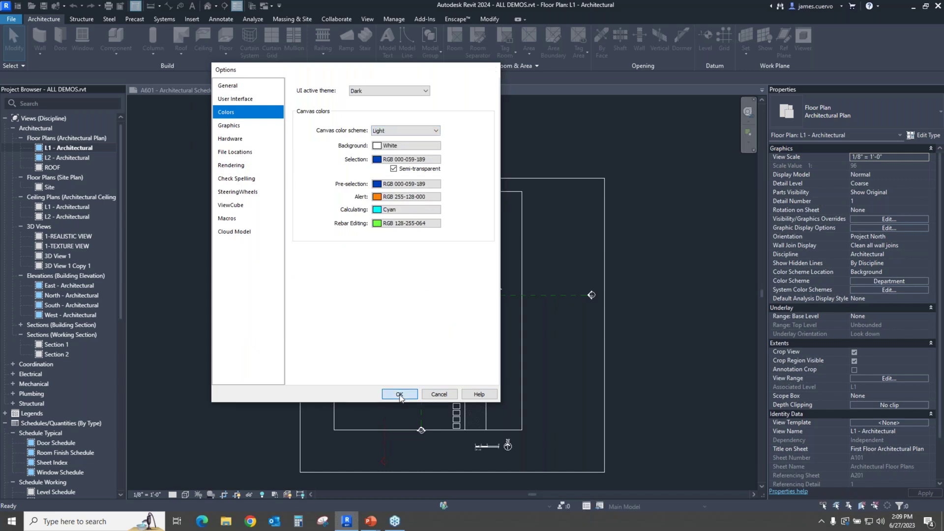
scroll(598, 319, "down", 1)
scroll(598, 320, "down", 4)
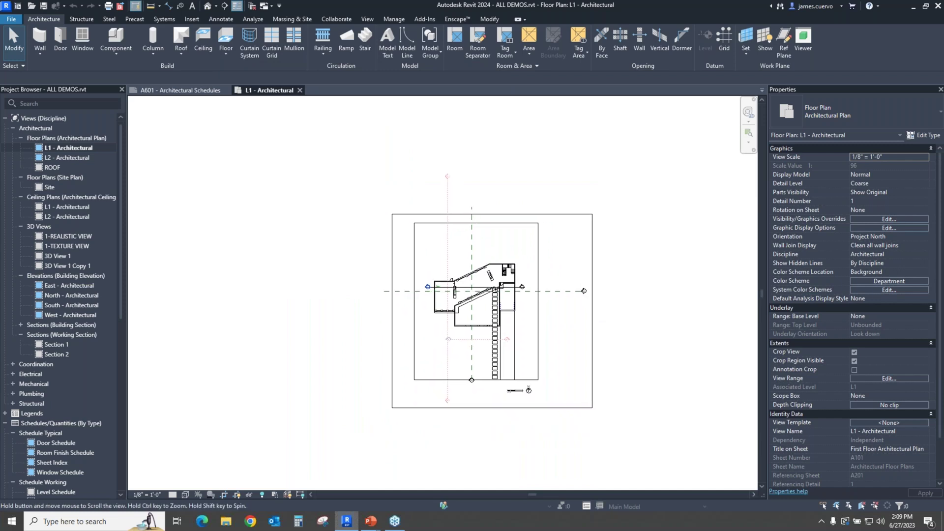
middle_click_drag(563, 288, 462, 257)
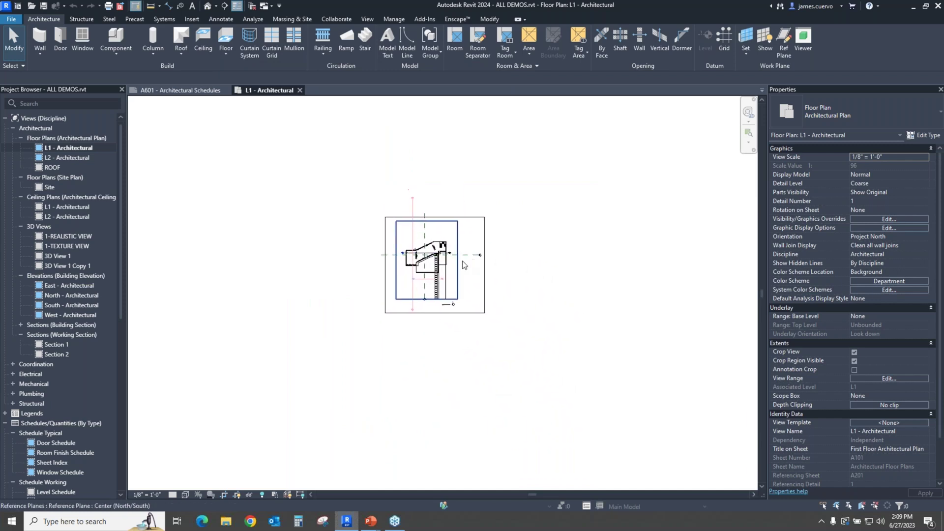
scroll(464, 261, "up", 3)
scroll(466, 265, "up", 3)
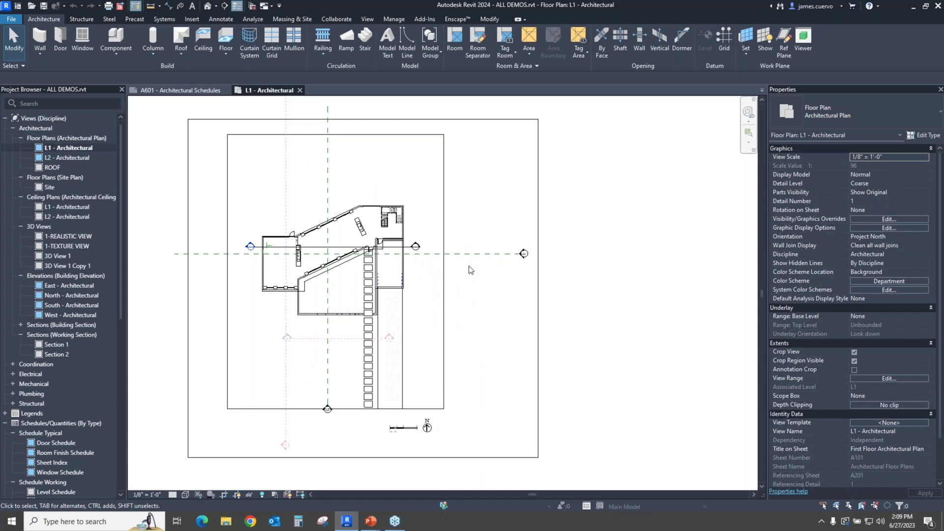
scroll(469, 268, "down", 1)
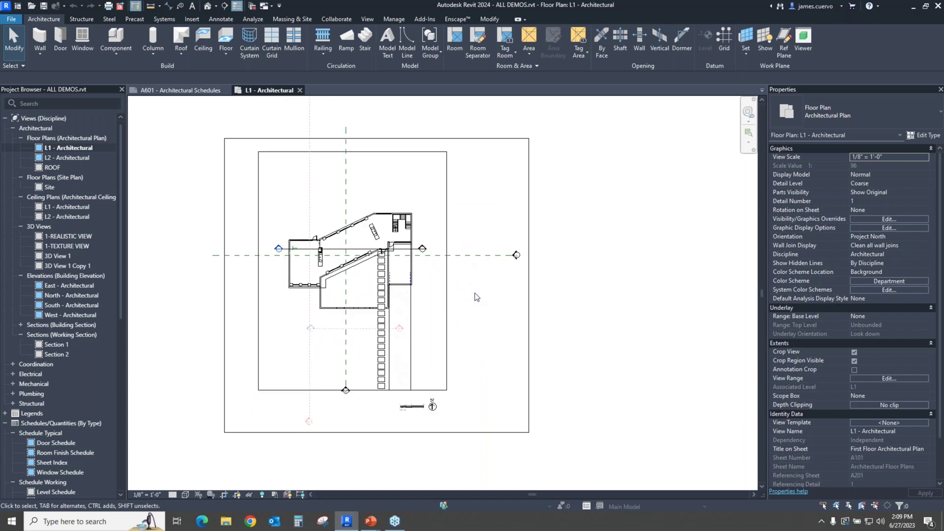
key("alt+Tab")
key("Tab")
- Collapse and re-expand the Architectural views group, then search the Project Browser for 'l'
left_click(12, 128)
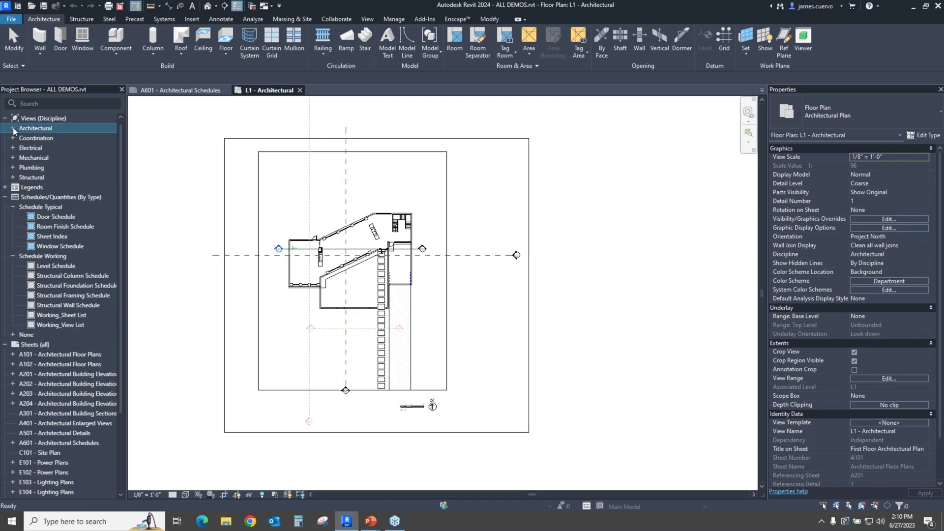
left_click(12, 128)
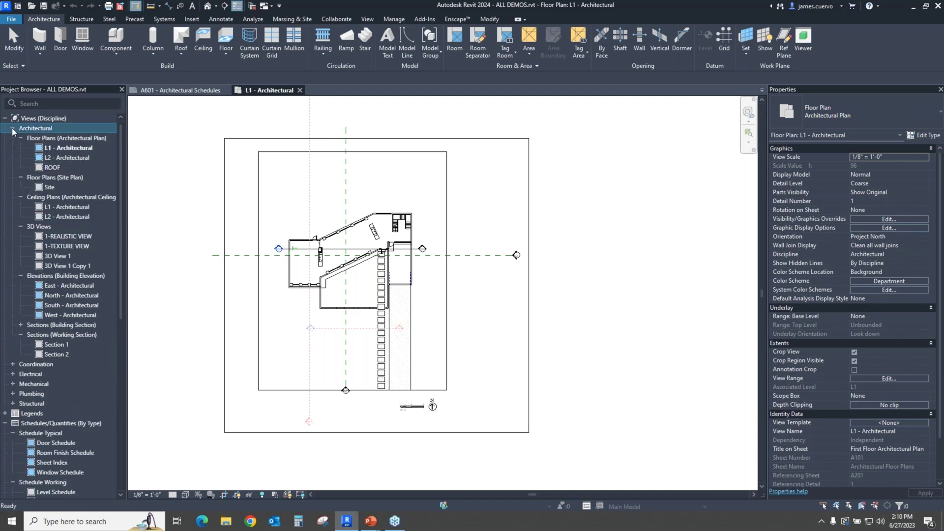
left_click(46, 101)
type("l")
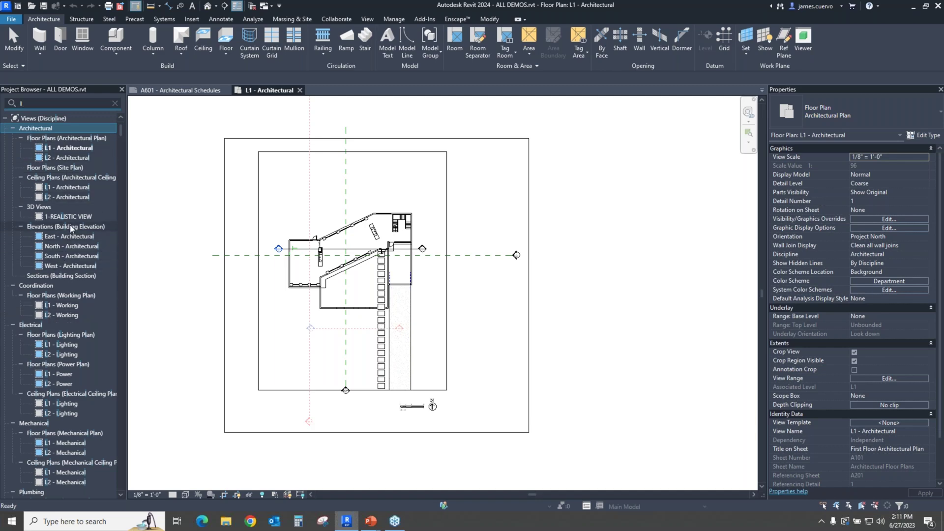
- Scroll through the 'l' matches, then replace the search term with ARC
scroll(70, 225, "down", 20)
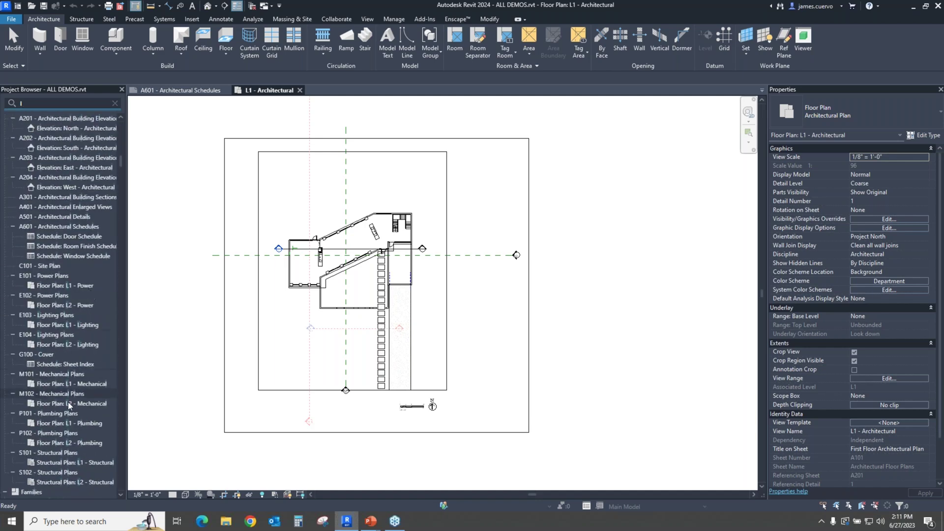
scroll(72, 424, "down", 8)
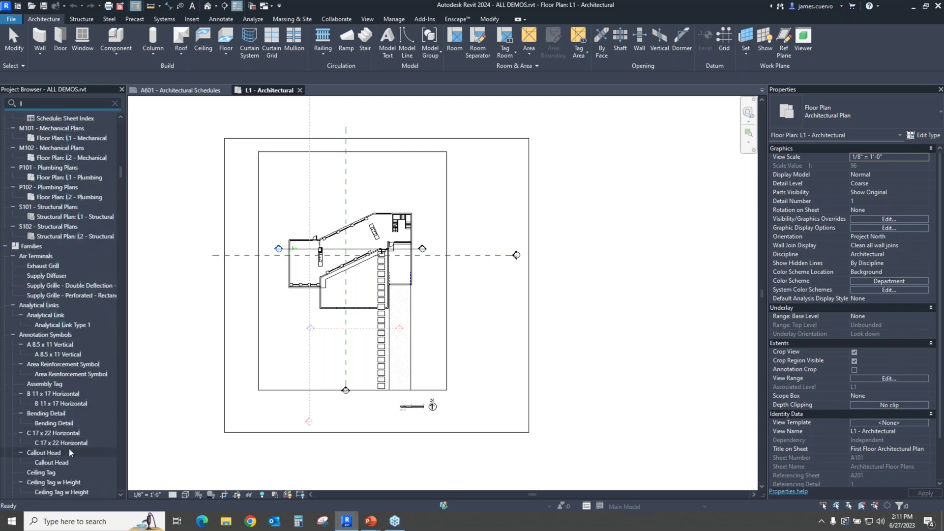
scroll(69, 435, "down", 5)
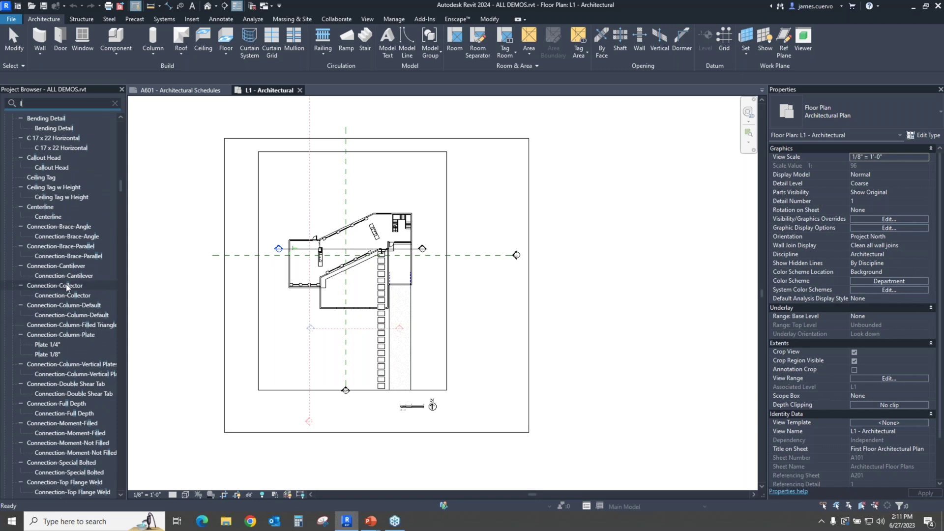
scroll(58, 226, "up", 20)
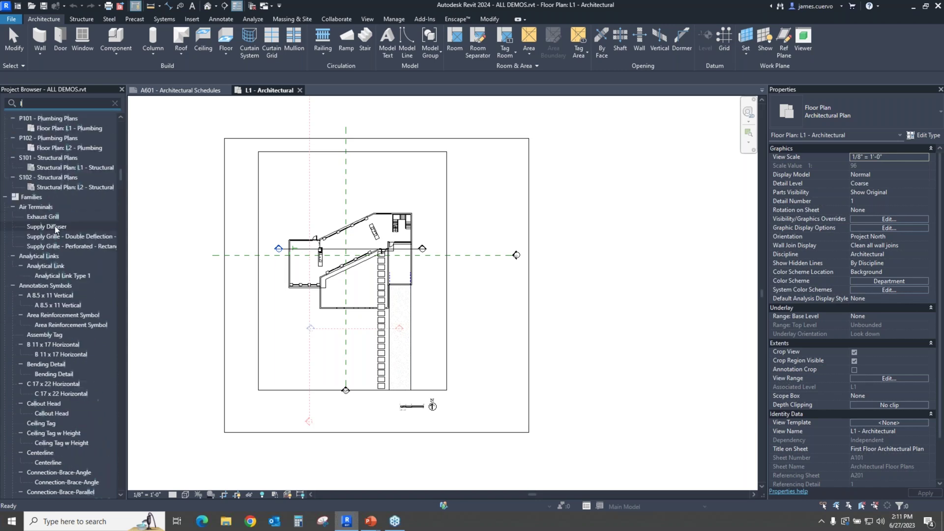
scroll(57, 222, "up", 10)
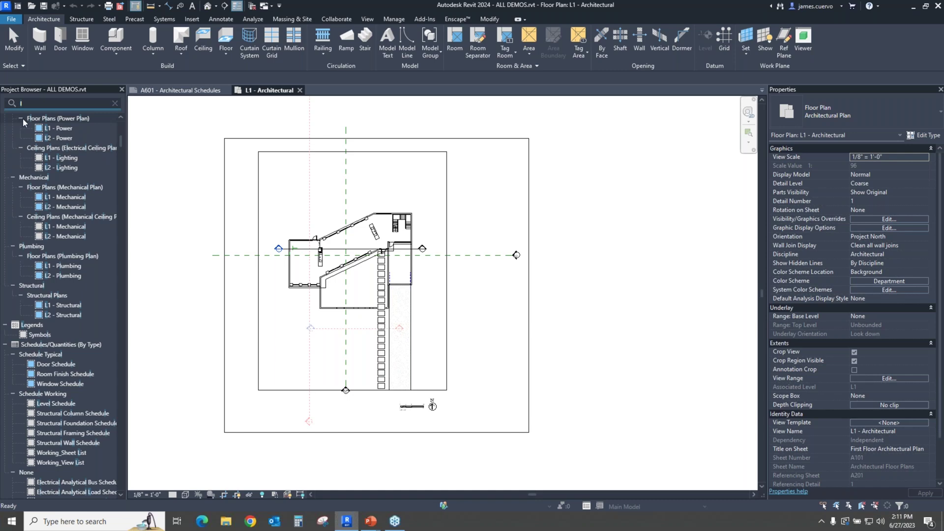
key("BackSpace")
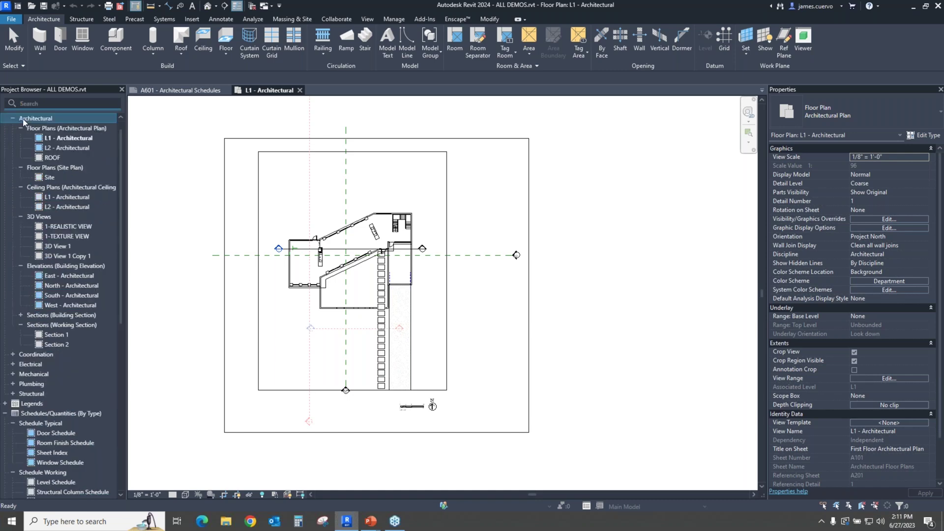
type("ARC")
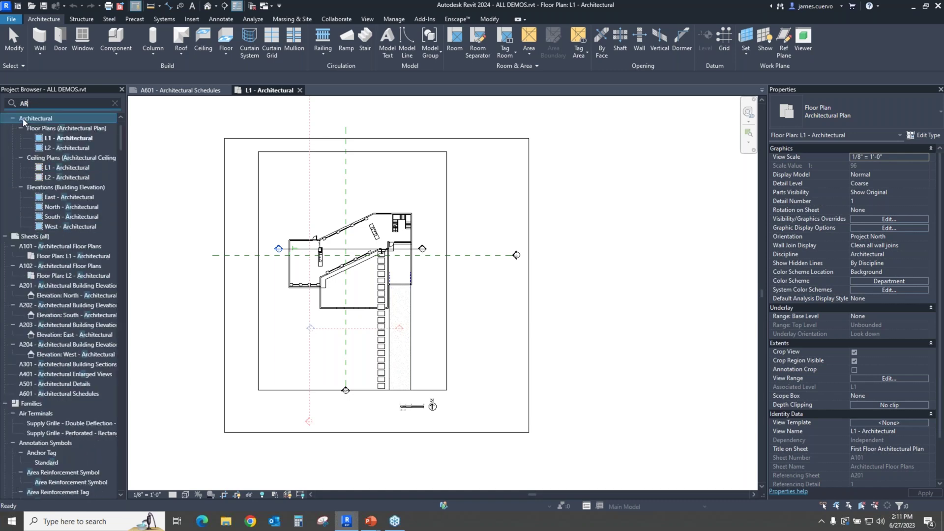